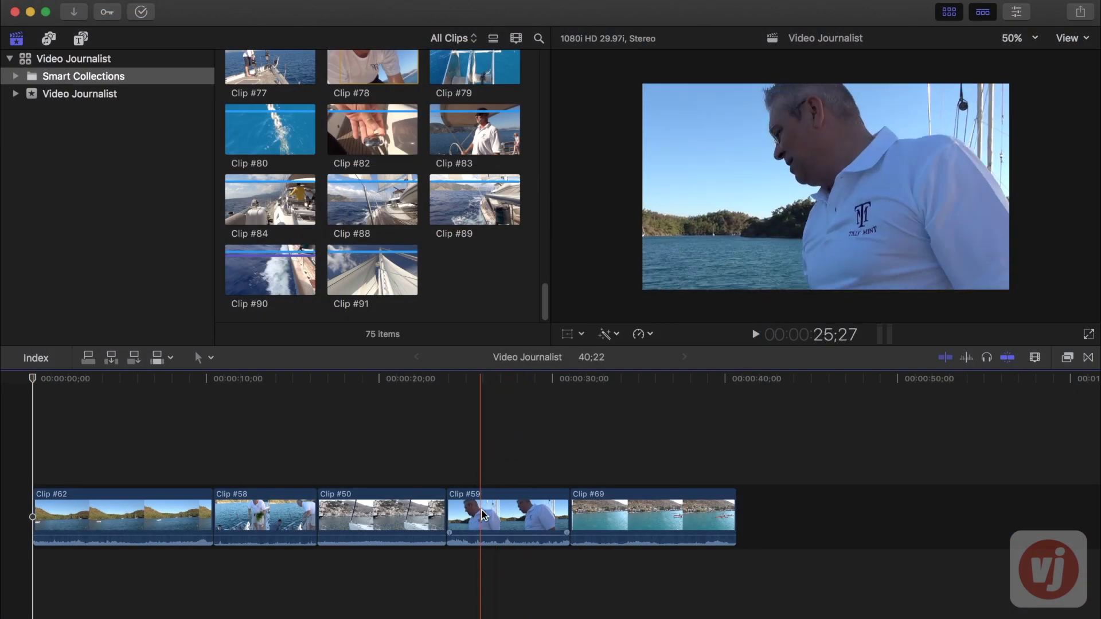
Step: Move Clip #59 ahead of Clip #50 and place Clip #58 right after Clip #59
left_click_drag(483, 518, 339, 496)
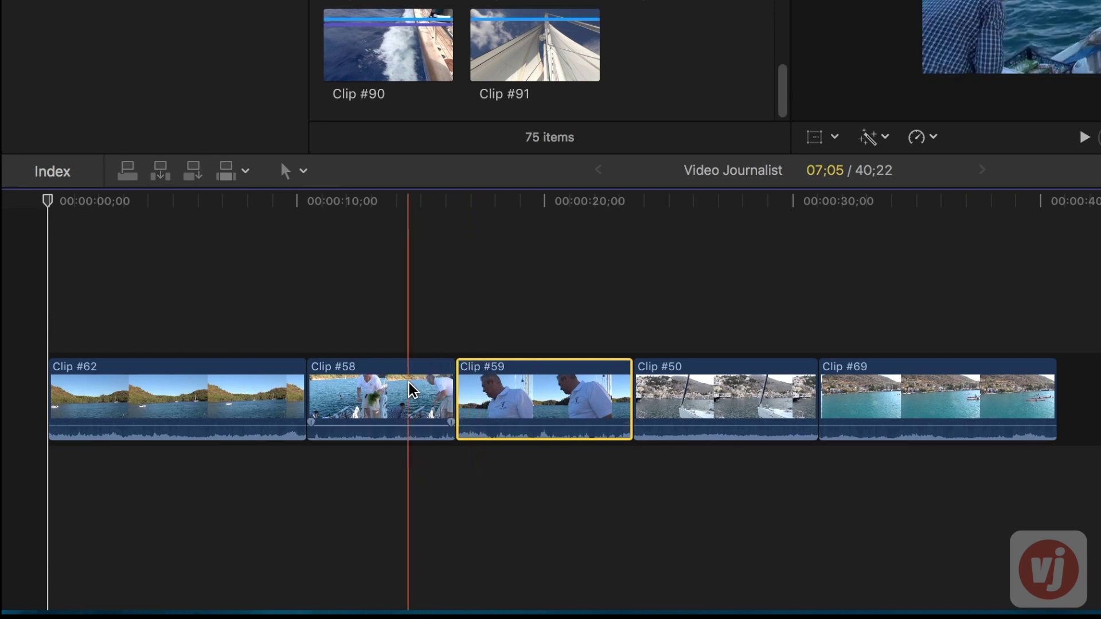
left_click_drag(406, 385, 599, 366)
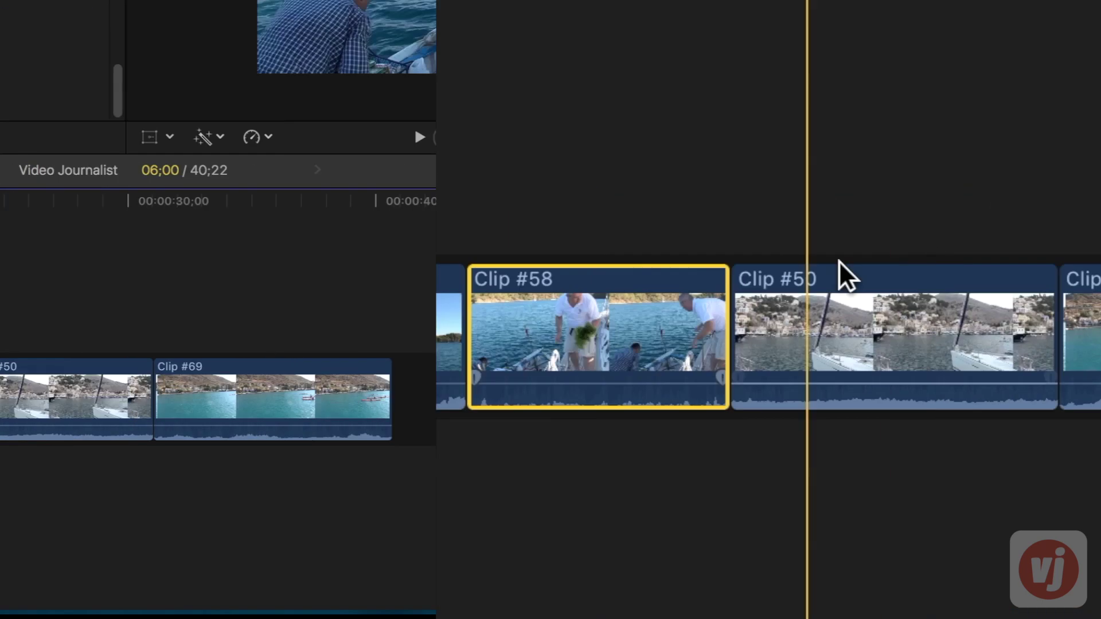
Step: Move Clip #69 earlier past Clips #50 and #58 so it sits right after Clip #62
left_click(890, 398)
left_click_drag(751, 332, 383, 267)
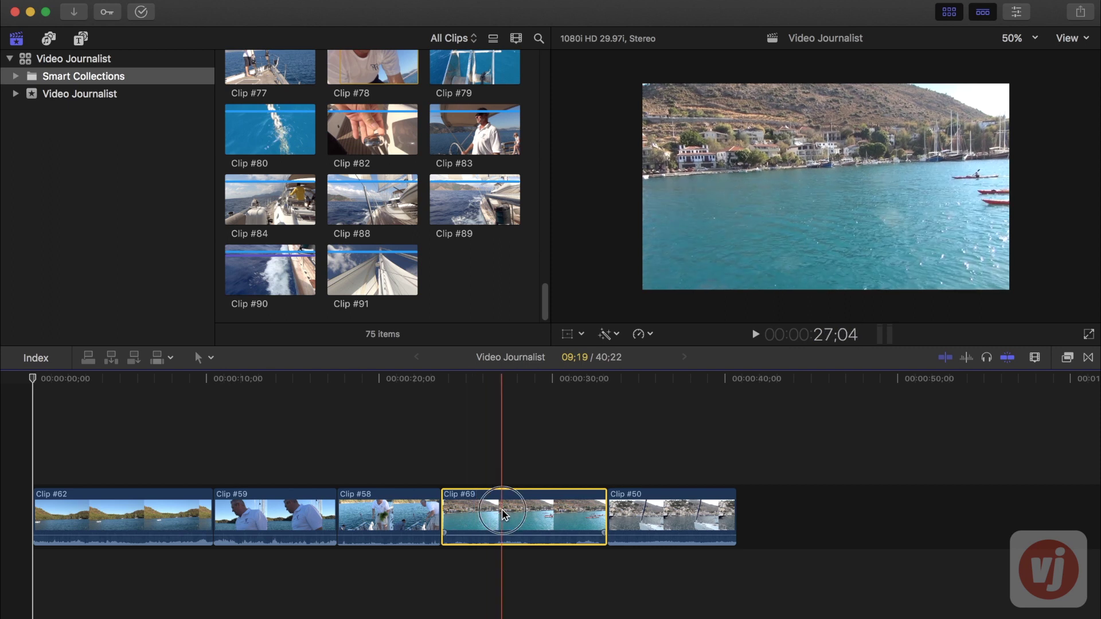
left_click_drag(478, 494, 260, 470)
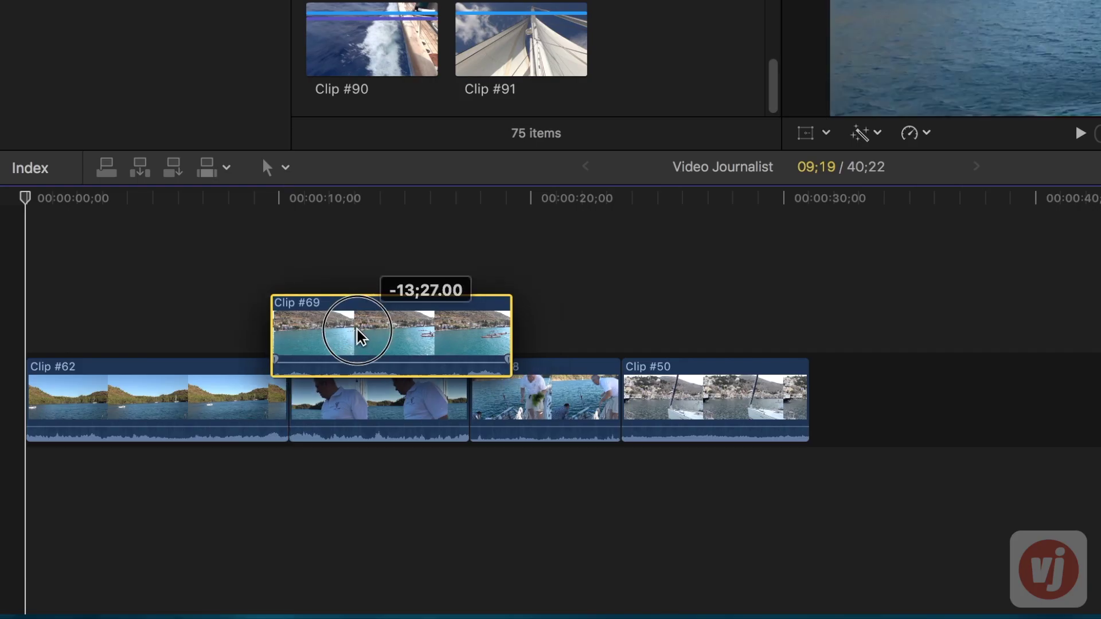
left_click_drag(359, 335, 354, 373)
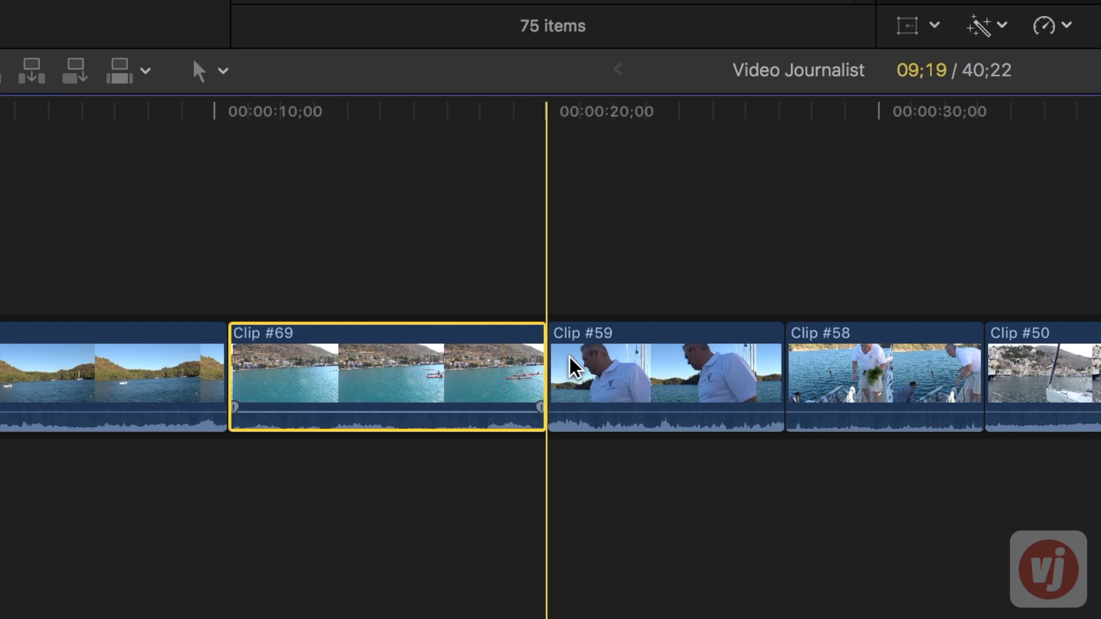
Step: Lift Clip #59 up out of the primary storyline
left_click(645, 372)
left_click_drag(646, 372, 388, 258)
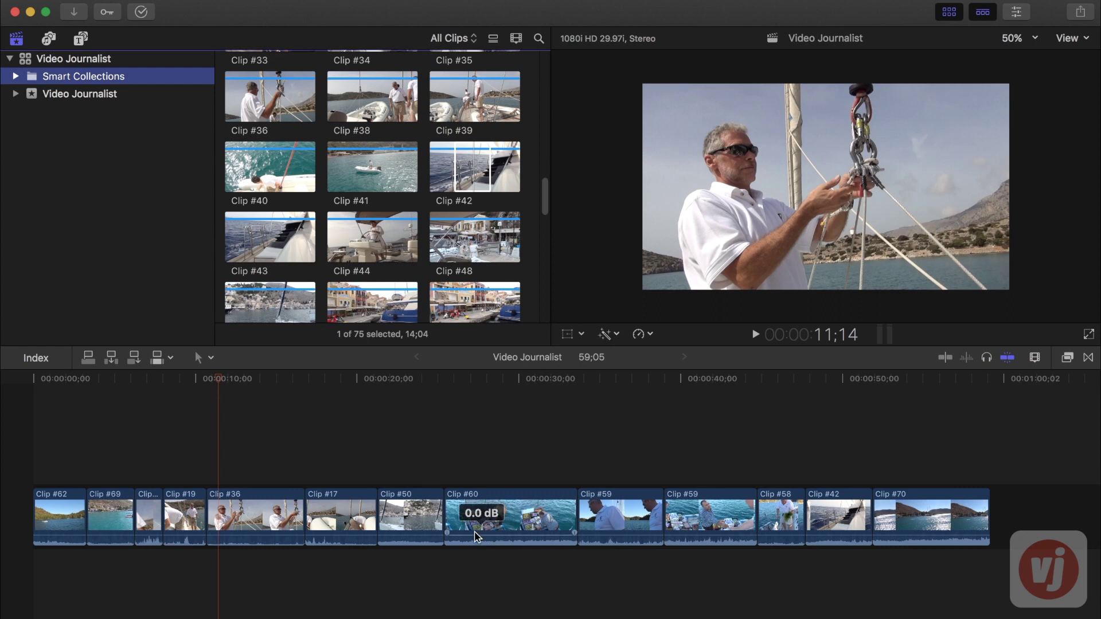
Step: Ripple-trim Clip #60's start shorter, then drag Clip #17's start edge earlier and later against Clip #36
mouse_move(451, 519)
left_mouse_down()
mouse_move(488, 521)
mouse_move(440, 519)
left_mouse_up()
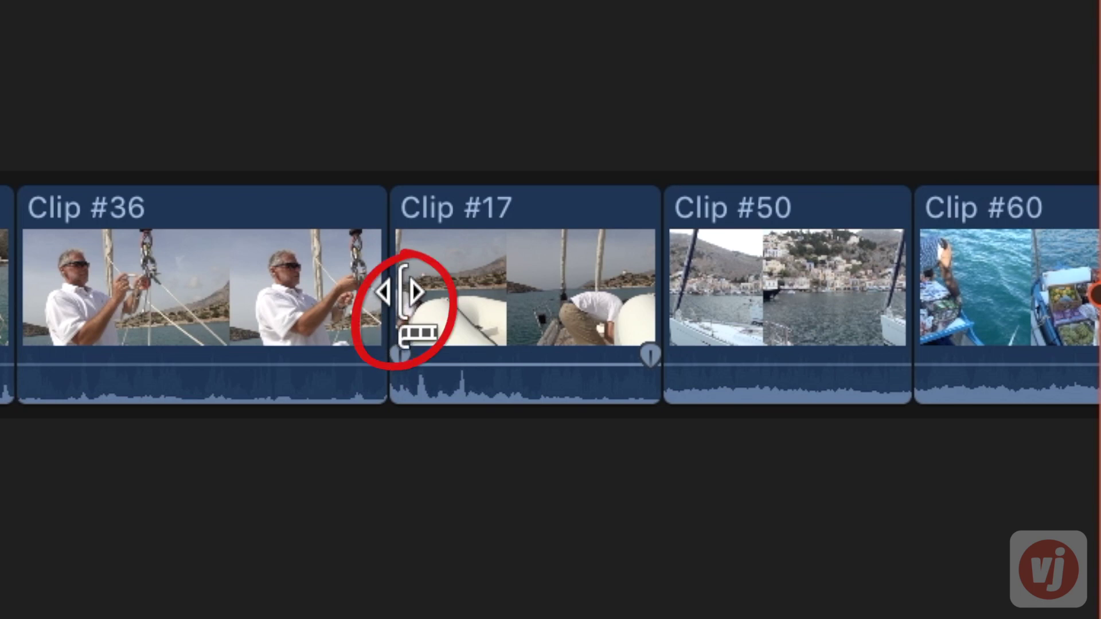
left_click(403, 293)
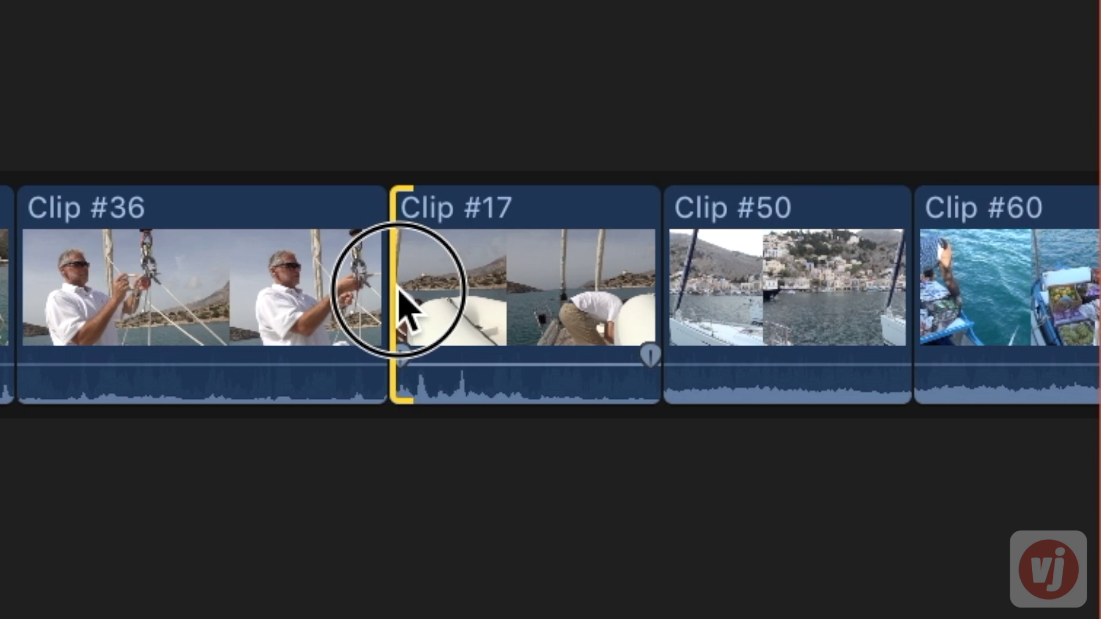
mouse_move(401, 290)
left_mouse_down()
mouse_move(400, 310)
mouse_move(364, 292)
mouse_move(294, 292)
mouse_move(401, 298)
left_mouse_up()
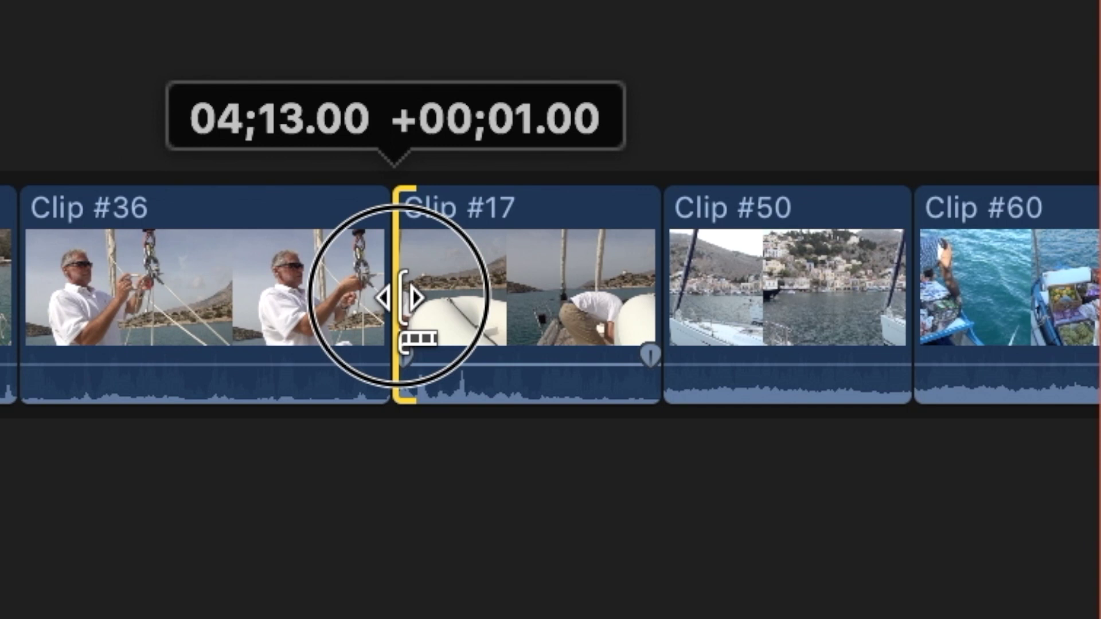
left_click_drag(400, 298, 297, 298)
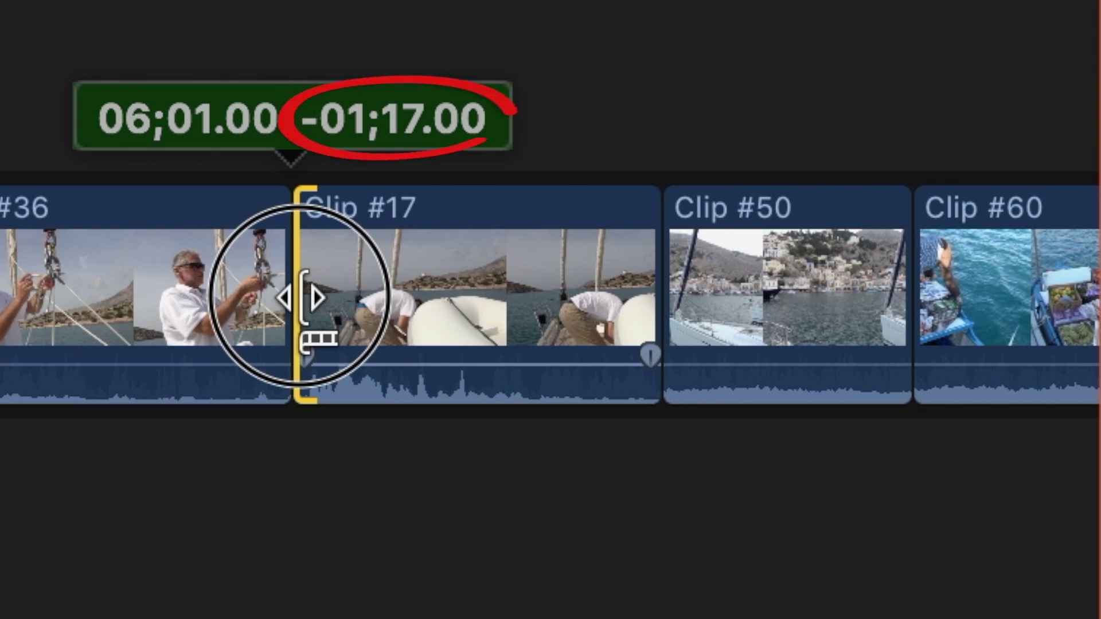
left_click_drag(299, 298, 373, 297)
left_click_drag(696, 298, 707, 297)
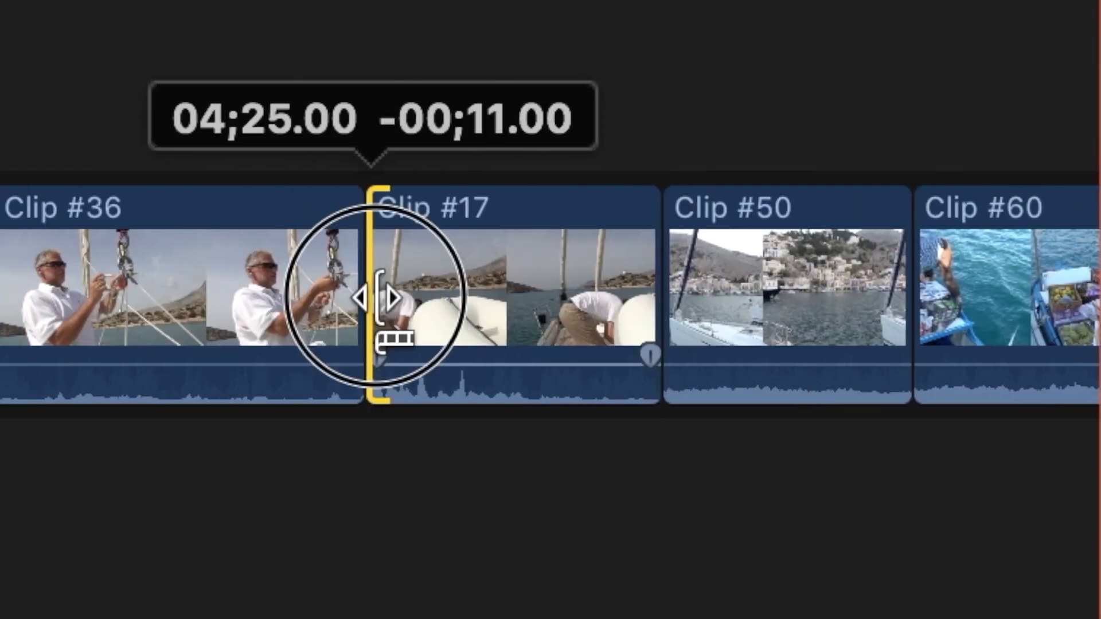
left_click_drag(378, 298, 265, 284)
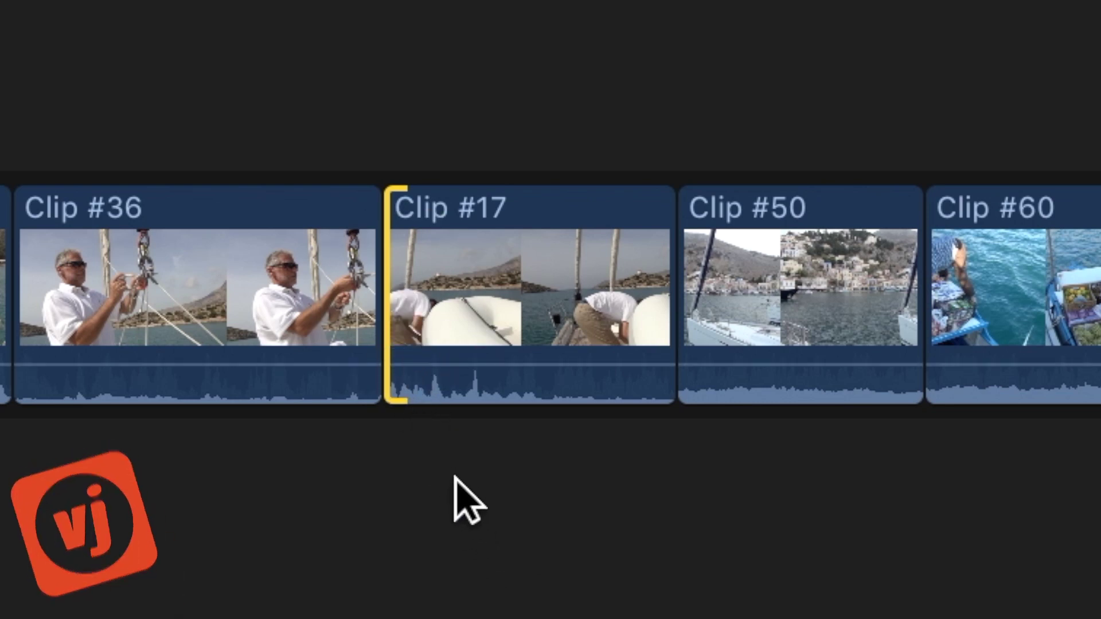
Step: Nudge Clip #17's start two frames earlier with comma, then several frames later with period
key("comma")
key("comma")
key("comma")
key("comma")
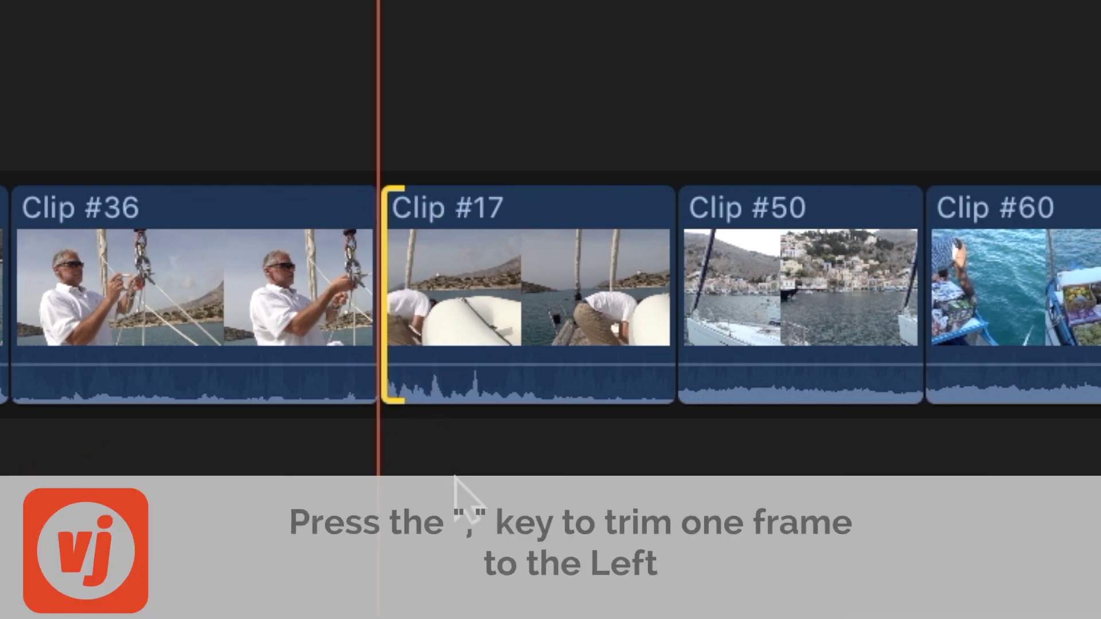
key("comma")
key("comma")
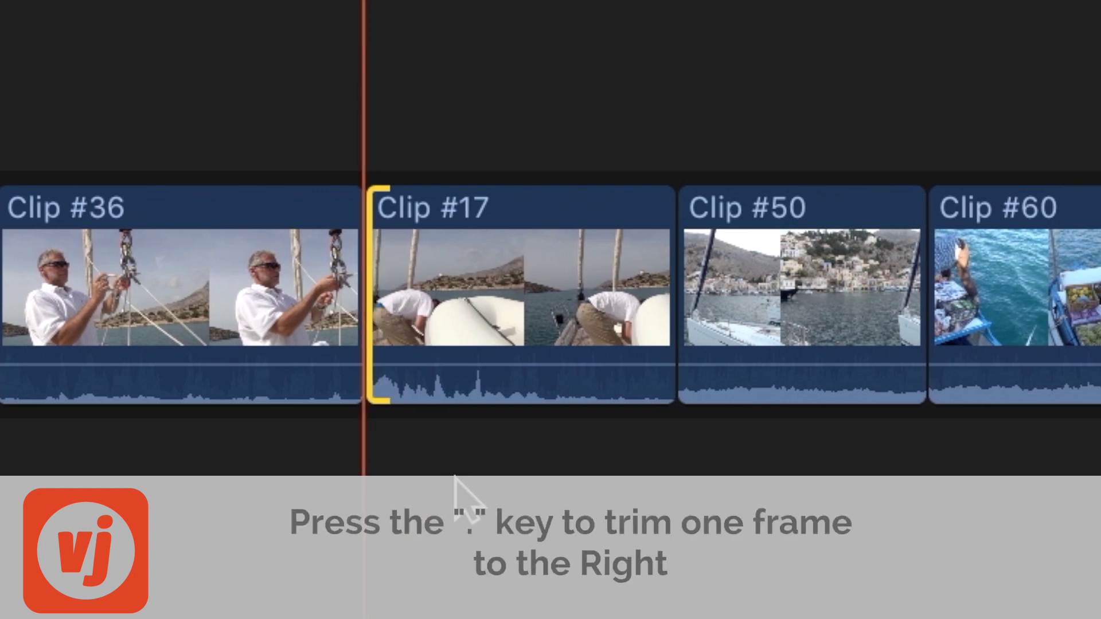
key("period")
key("period")
key("period")
key("period")
key("period")
key("period")
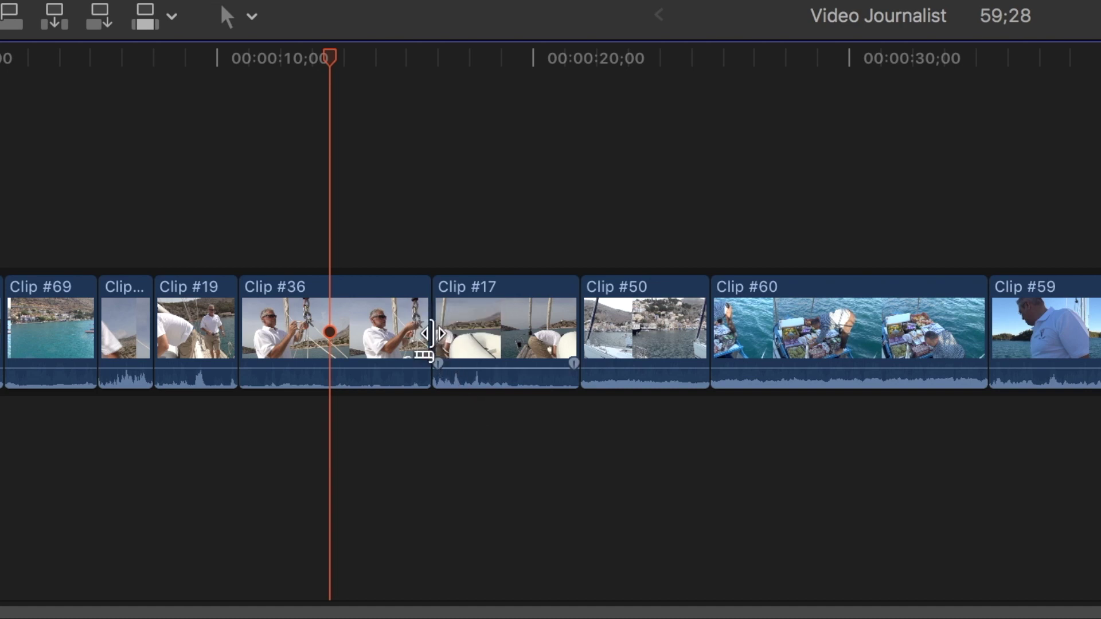
left_click(302, 519)
Step: In the Precision Editor, shift Clip #17's side earlier and Clip #36's side later, leaving 58;27
double_click(435, 337)
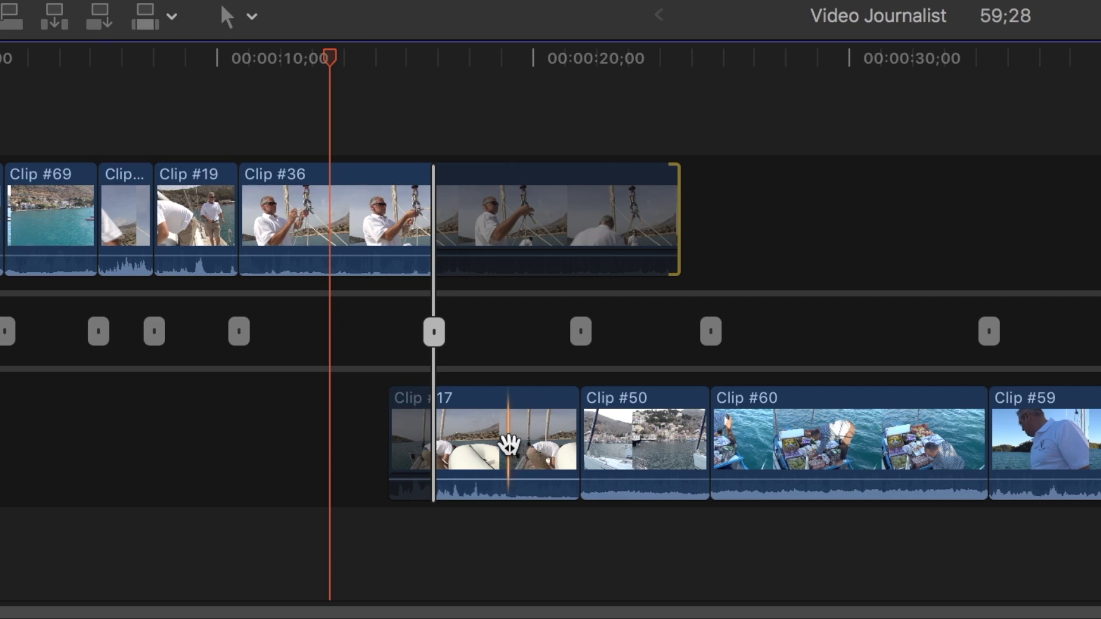
mouse_move(506, 450)
left_mouse_down()
mouse_move(482, 456)
mouse_move(499, 446)
left_mouse_up()
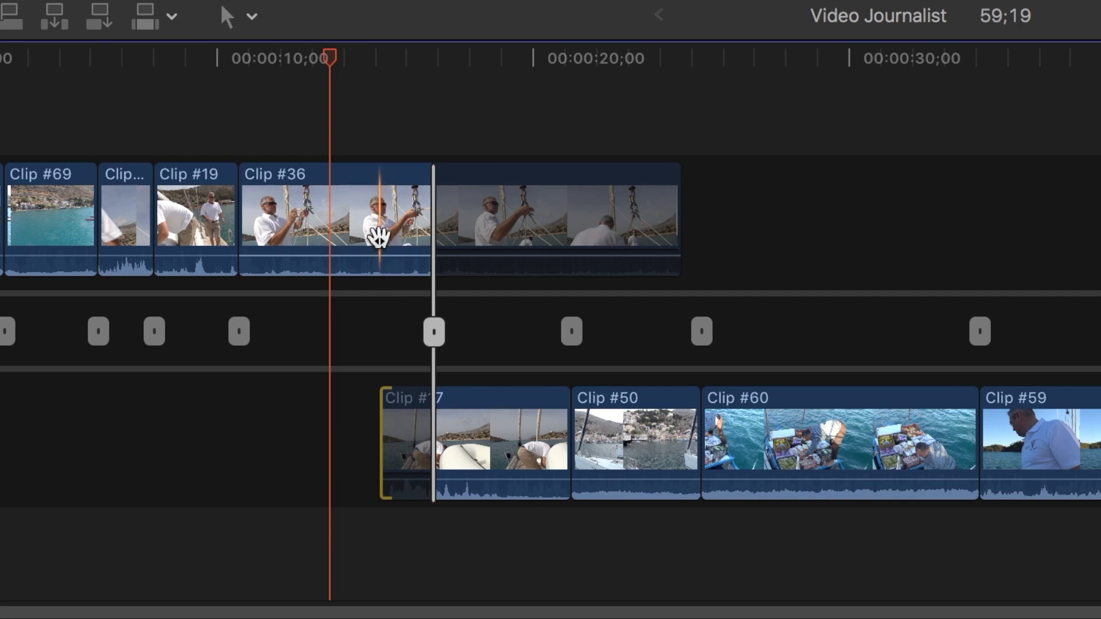
left_click(377, 223)
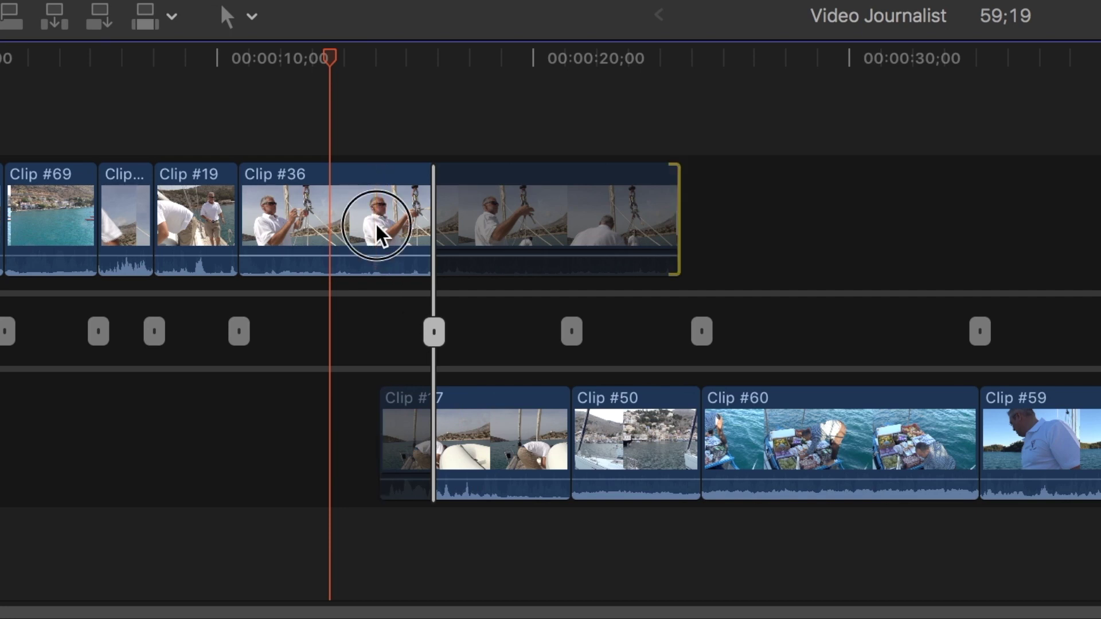
left_click_drag(379, 226, 398, 217)
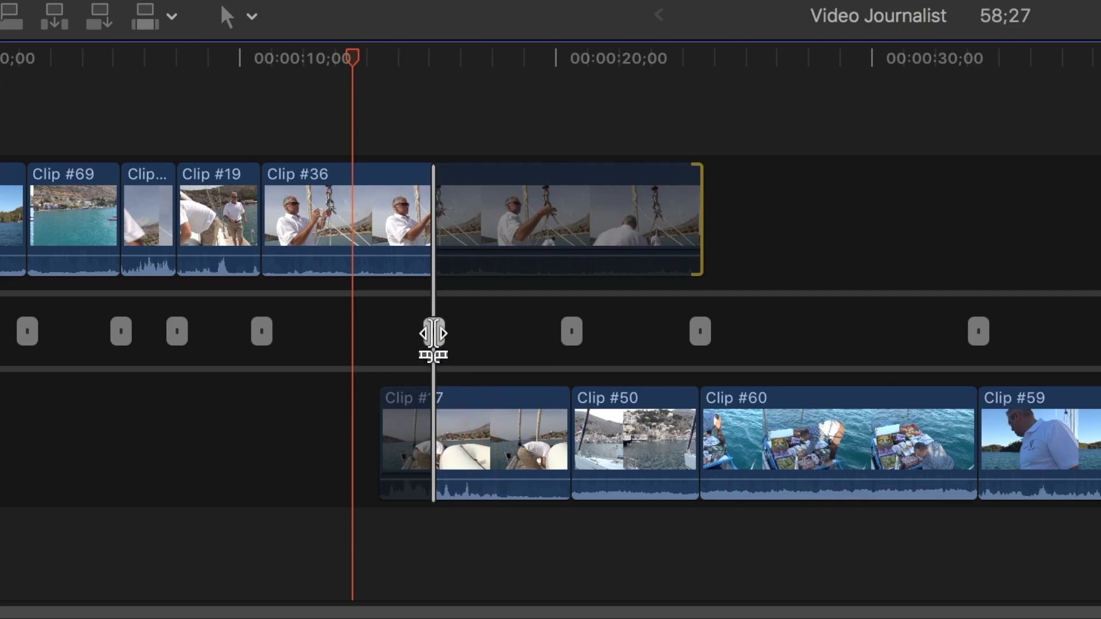
left_click(433, 334)
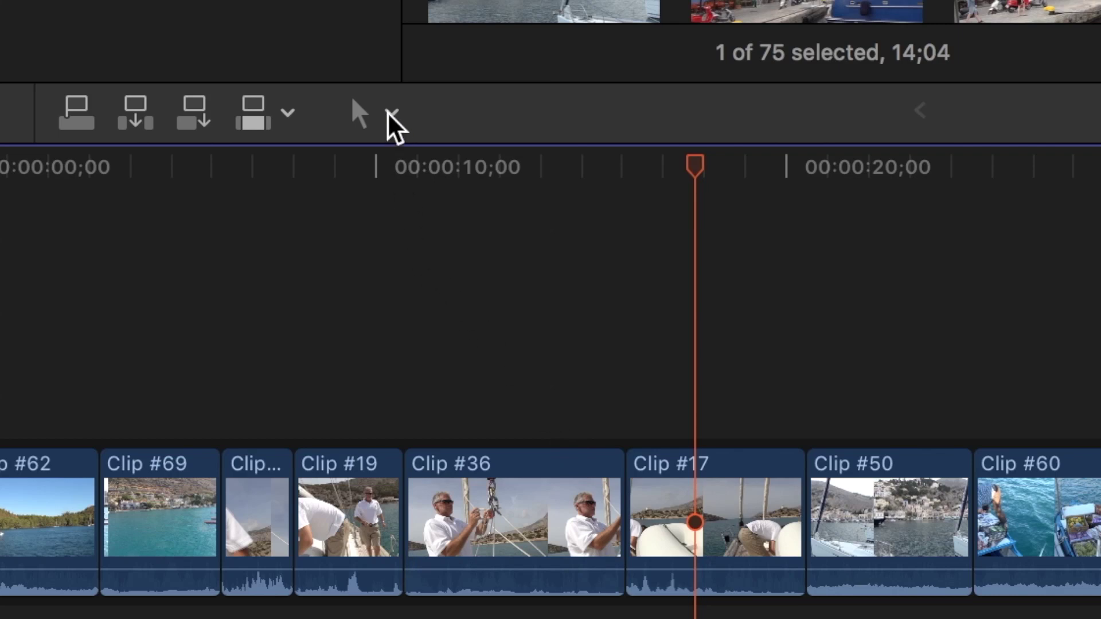
Step: Cut Clip #60 in two with the Blade tool, then return to the Select tool
left_click(390, 113)
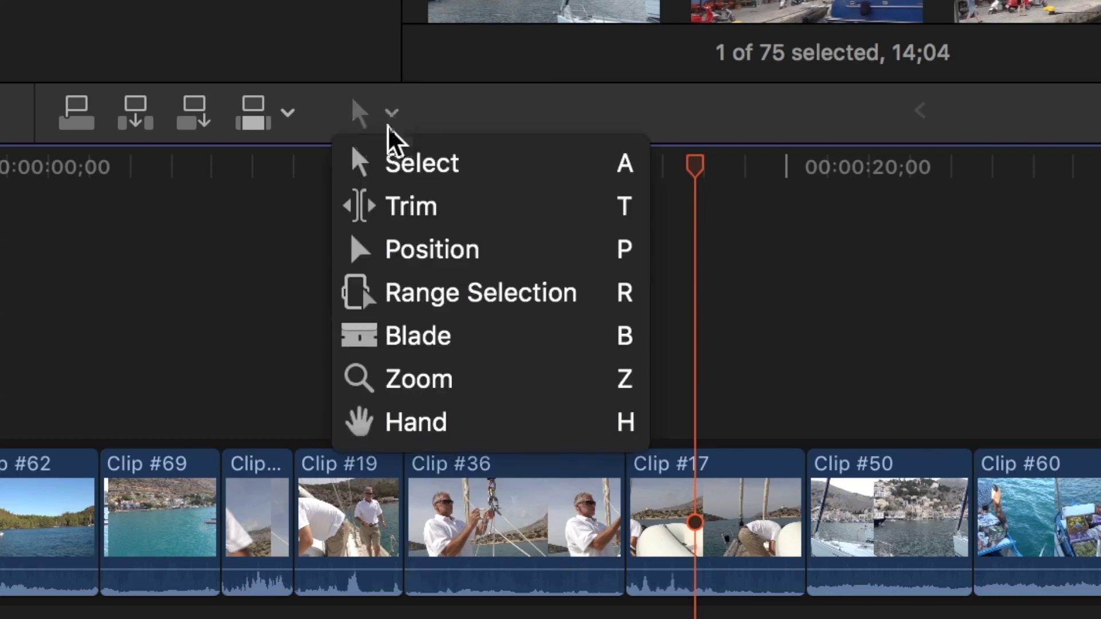
left_click(492, 349)
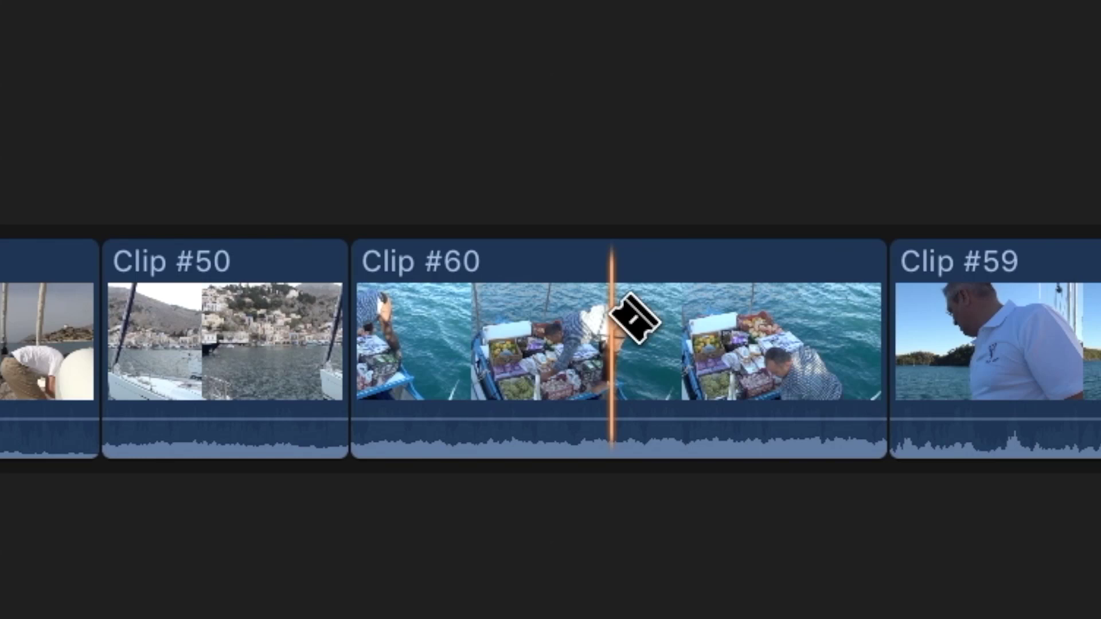
left_click(611, 318)
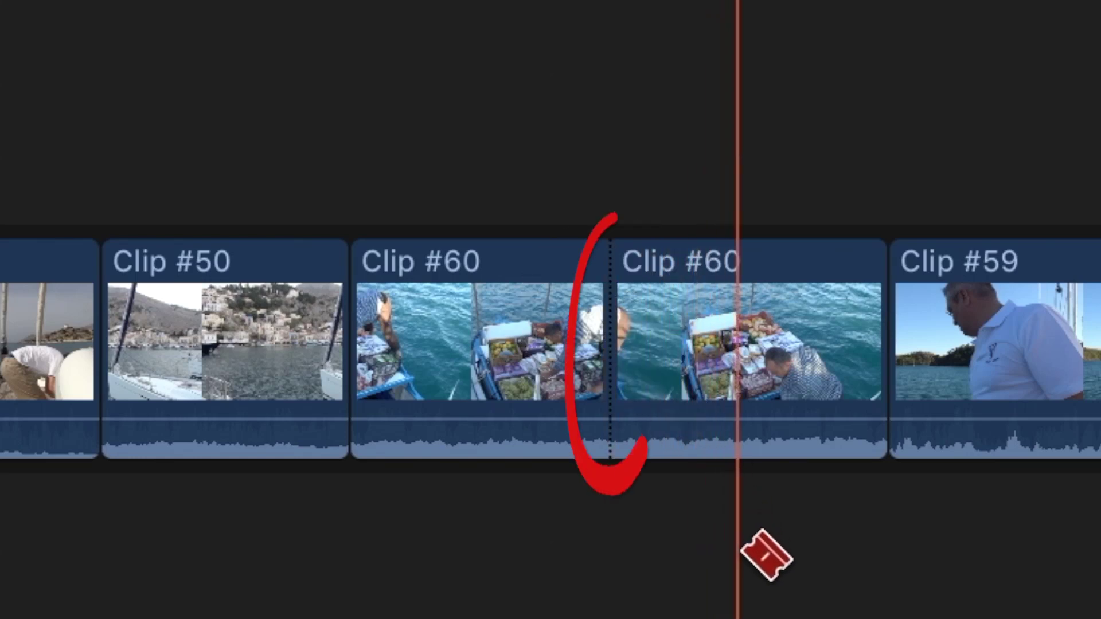
key("a")
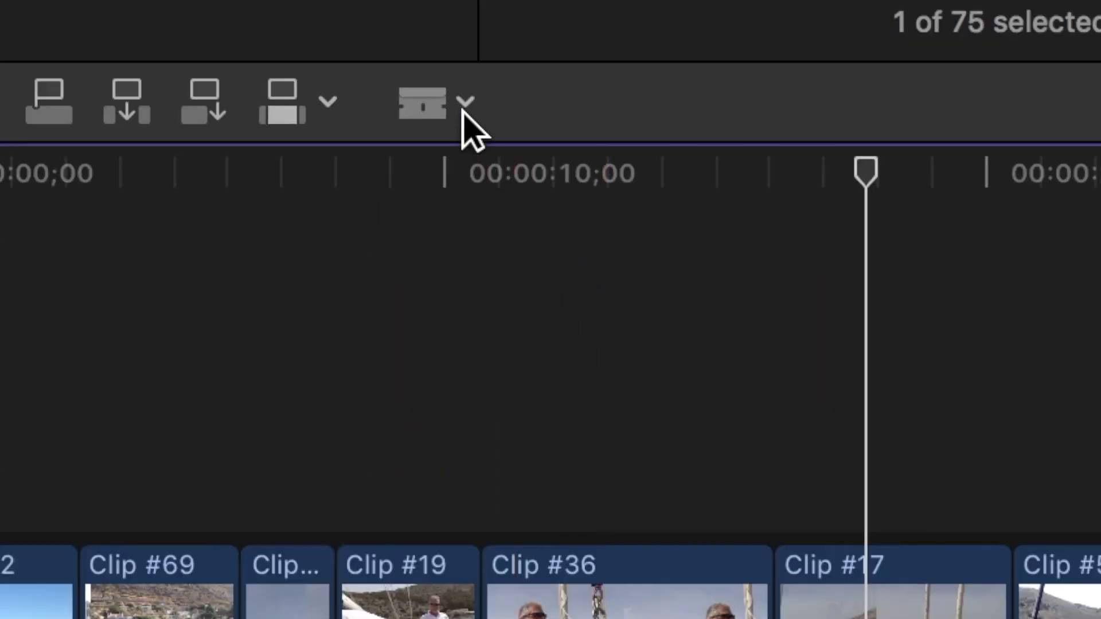
Step: With the Select tool, delete the first Clip #60 segment from the storyline
left_click(263, 30)
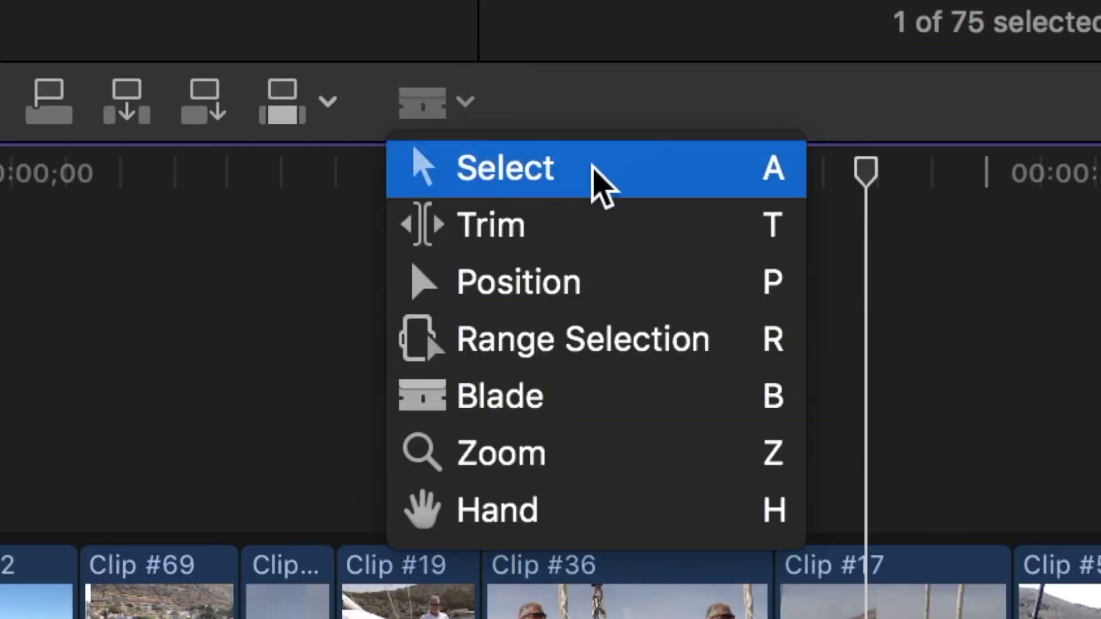
left_click(592, 167)
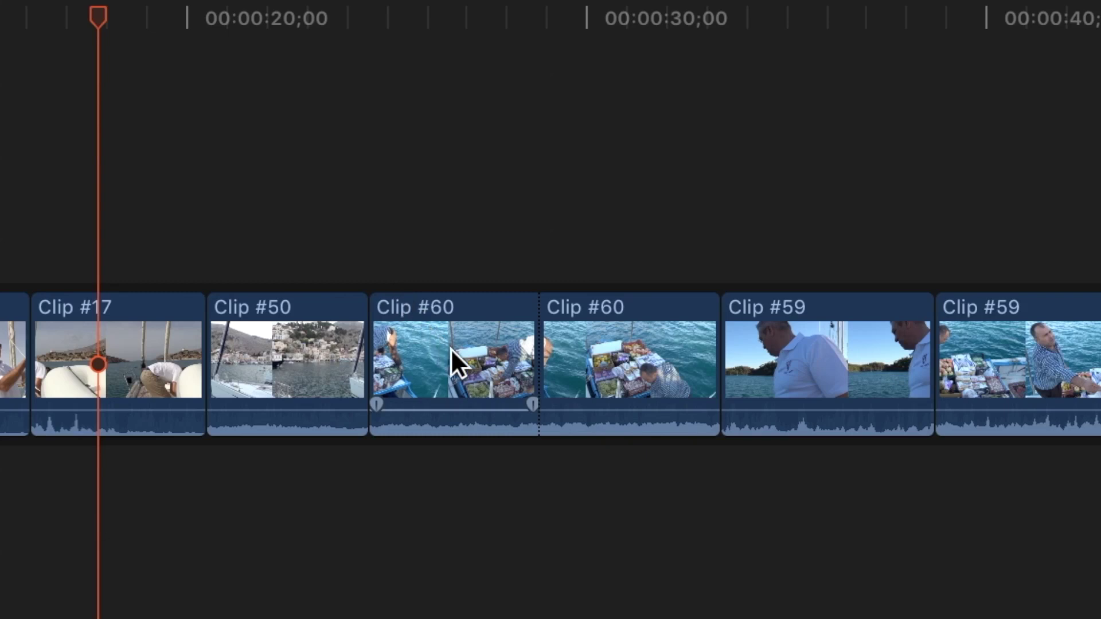
left_click(473, 363)
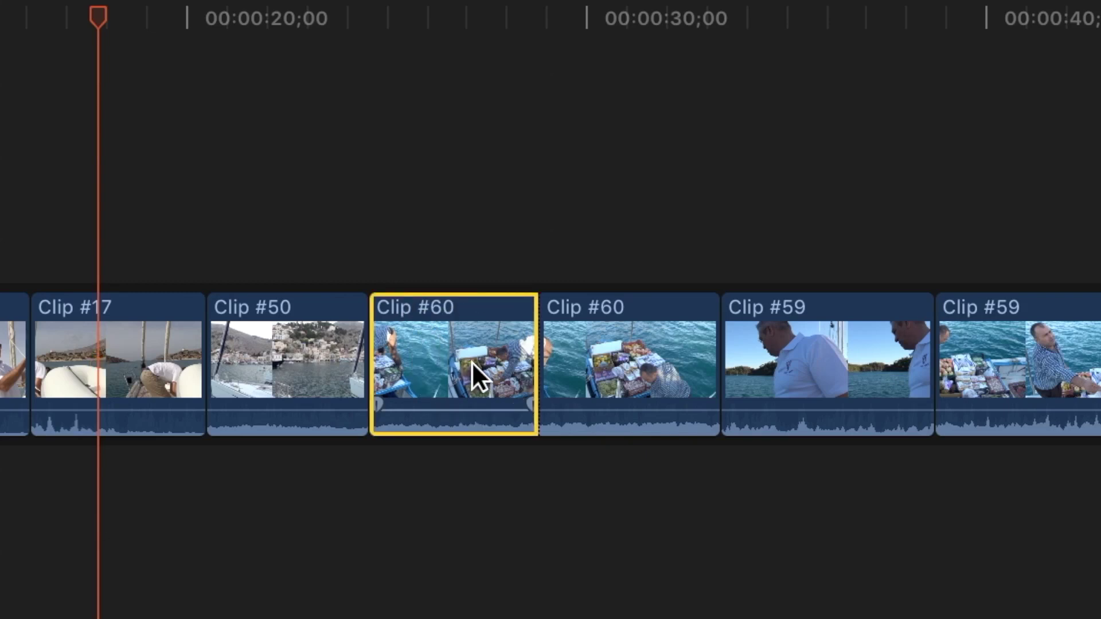
key("Delete")
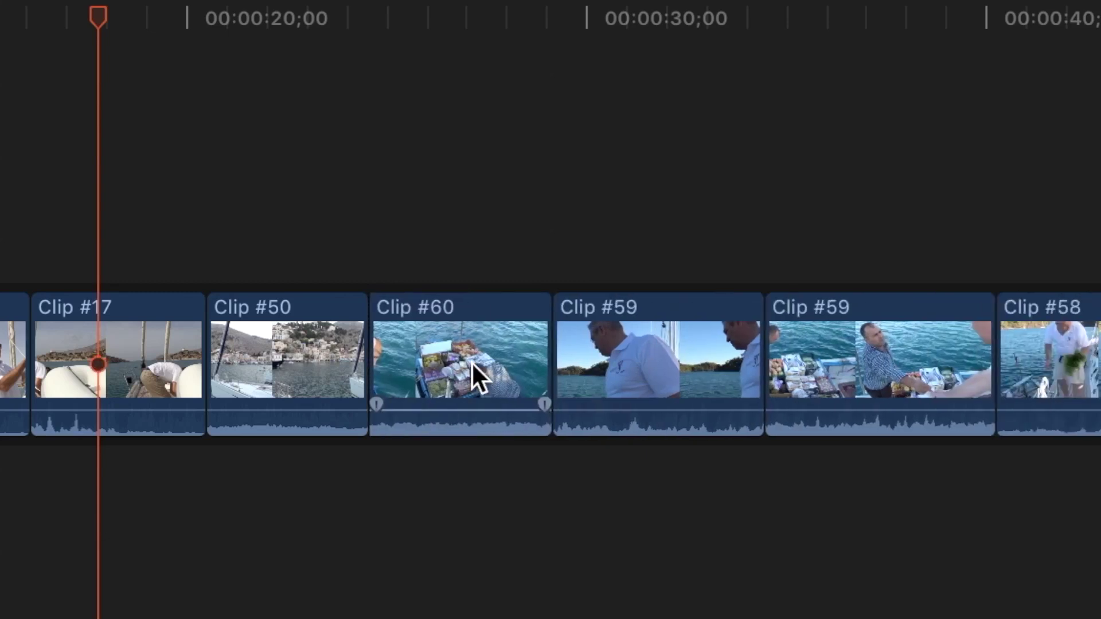